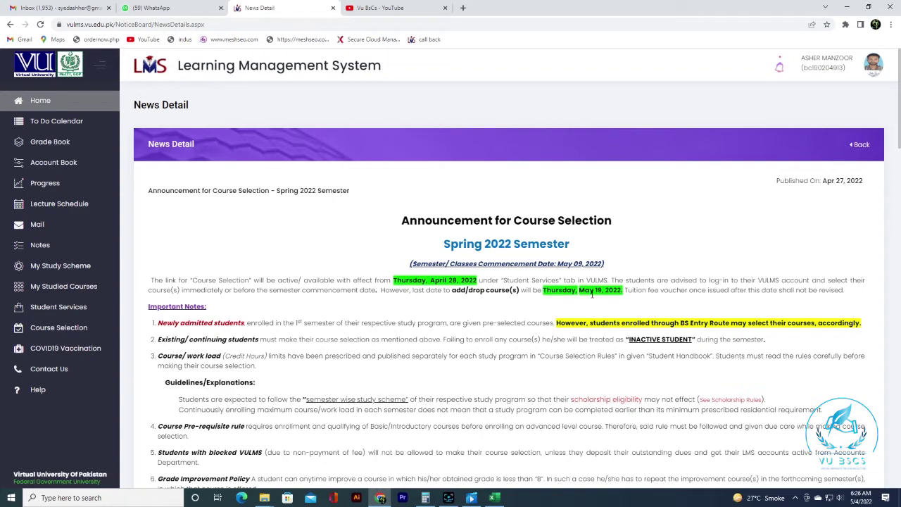
# Read through the Spring 2022 course selection announcement, including its important notes, declaration and contact tables.
pyautogui.scroll(-3, 591, 294)
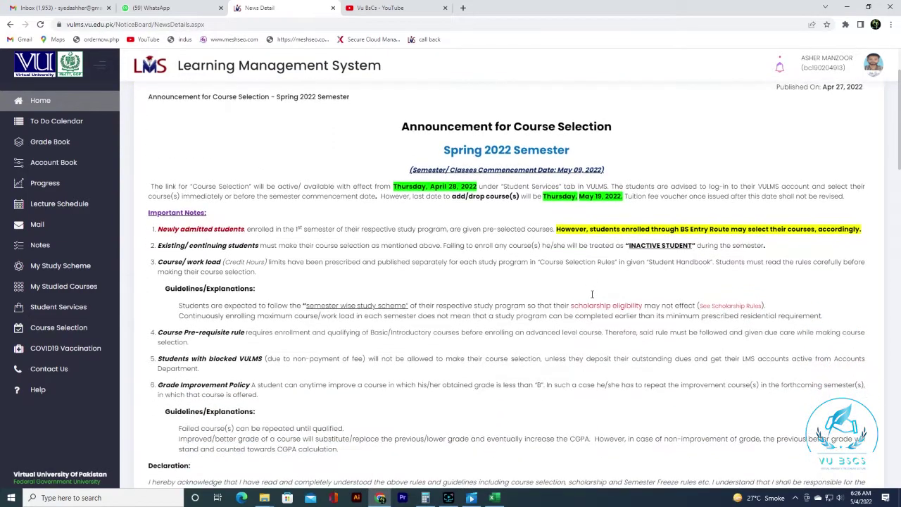
pyautogui.scroll(-2, 591, 294)
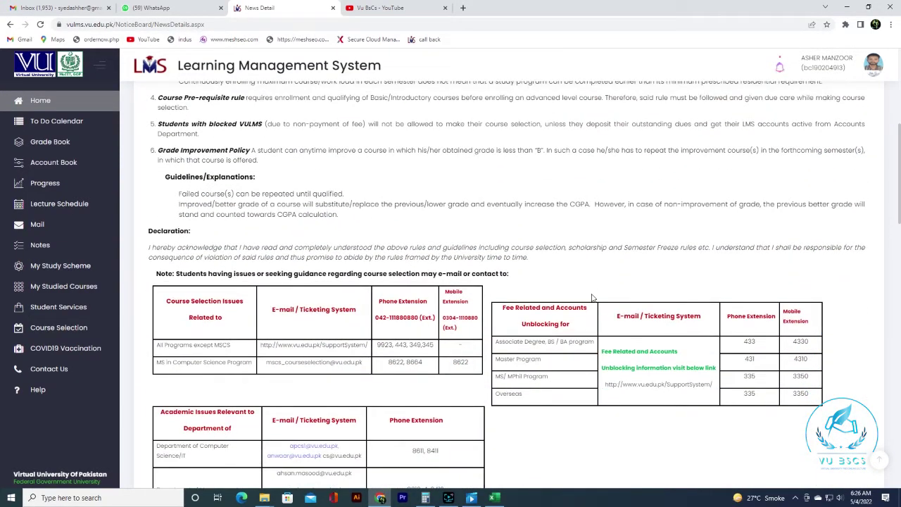
pyautogui.scroll(-2, 592, 296)
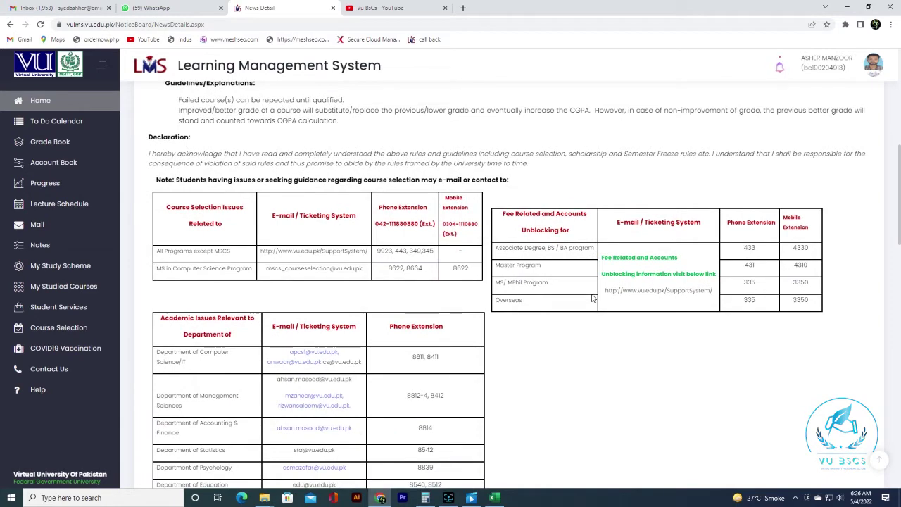
pyautogui.scroll(-3, 592, 298)
pyautogui.scroll(-8, 591, 298)
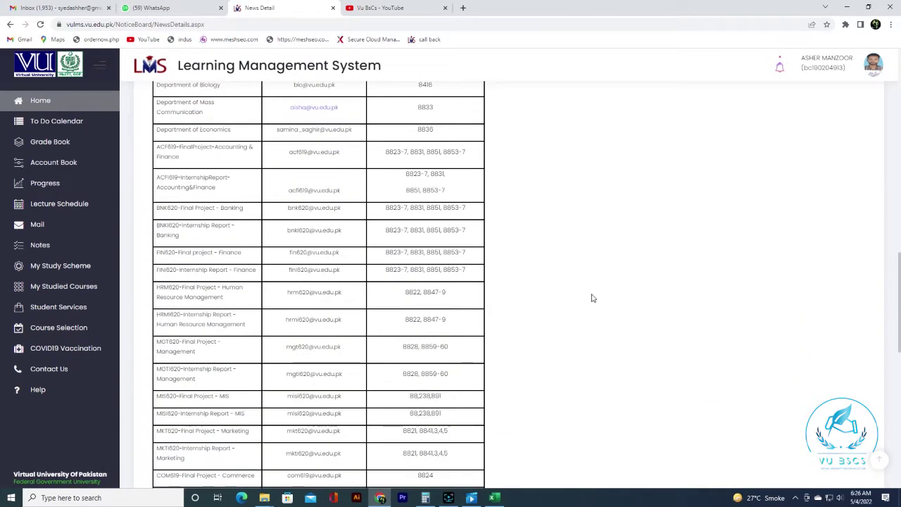
pyautogui.scroll(-6, 591, 297)
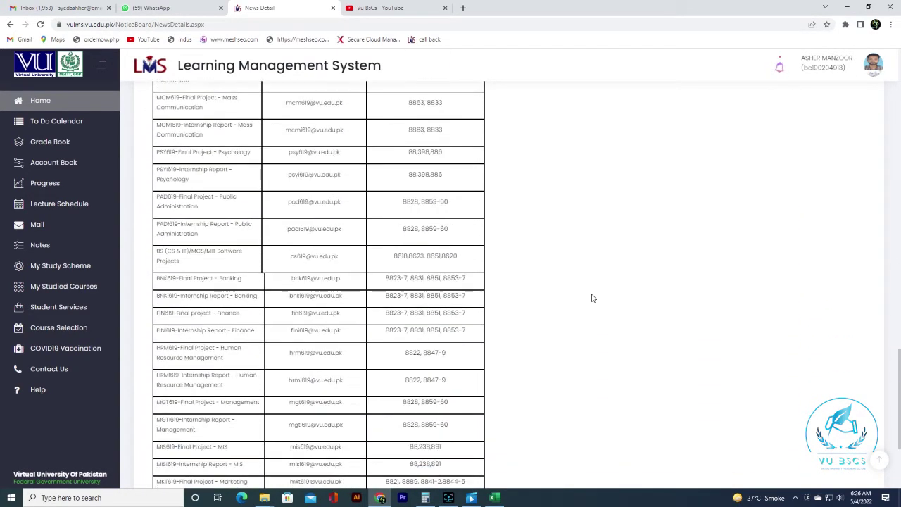
pyautogui.press('Home')
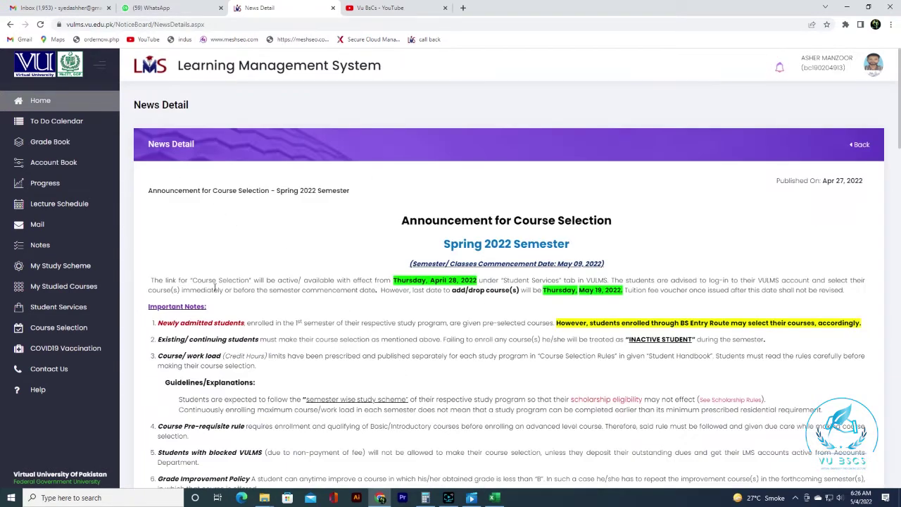
# Open the Spring 2022 course selection and check the credits earned, current semester number and maximum credits limit.
pyautogui.click(63, 329)
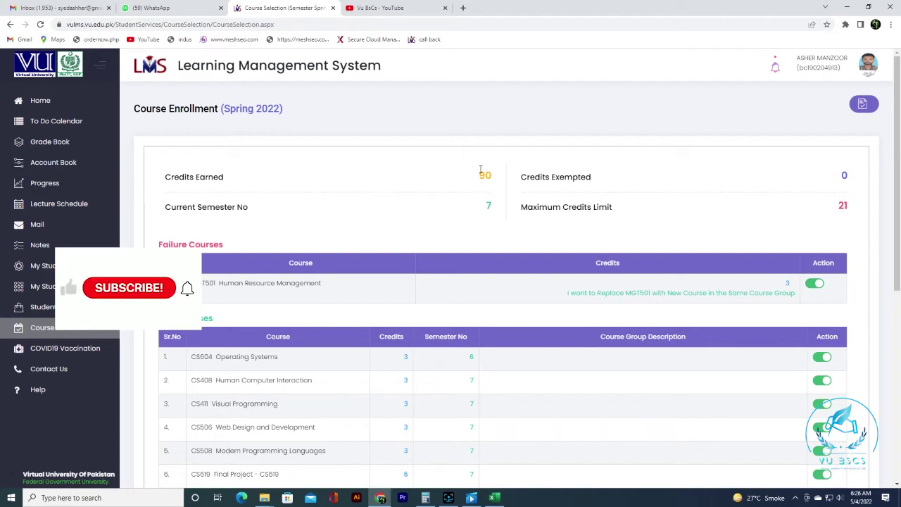
pyautogui.doubleClick(491, 207)
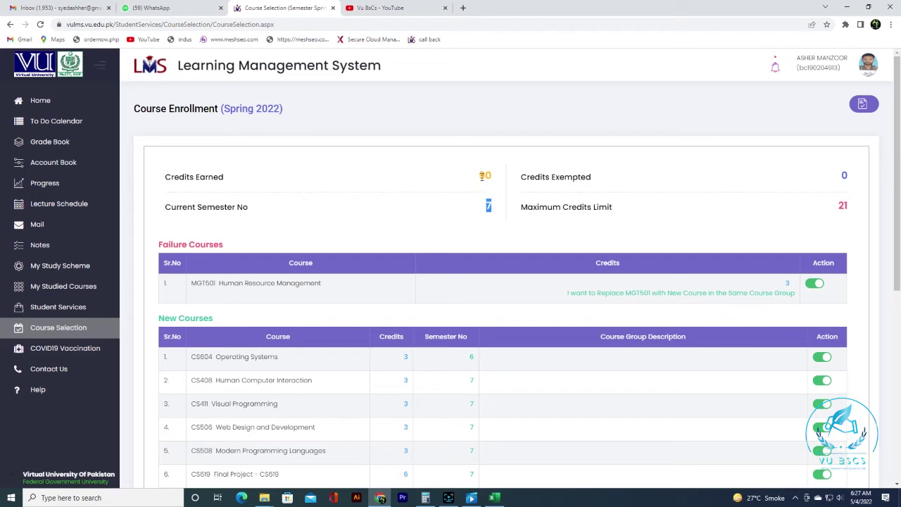
pyautogui.doubleClick(482, 176)
pyautogui.doubleClick(490, 208)
pyautogui.doubleClick(841, 205)
# Examine the failed course MGT501 Human Resource Management and the credits of the new courses, including CS619 Final Project.
pyautogui.moveTo(219, 282); pyautogui.dragTo(332, 287)
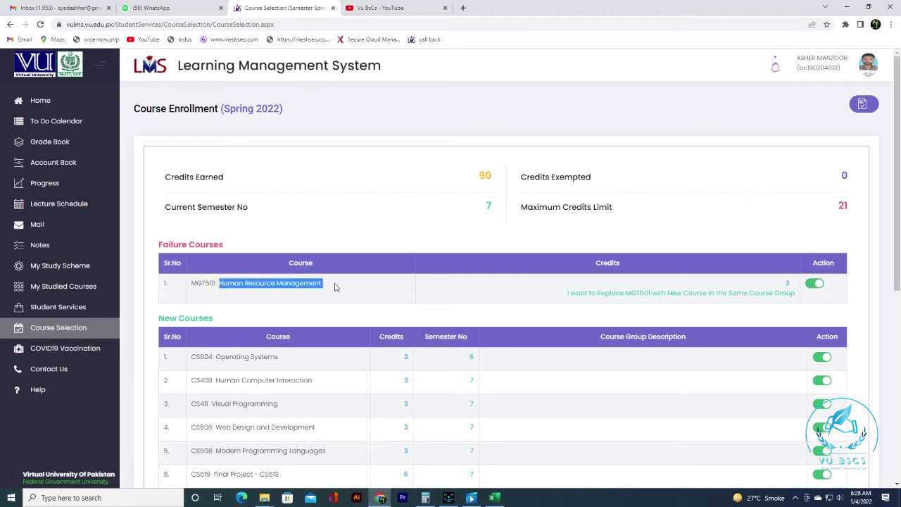
pyautogui.scroll(-1, 520, 281)
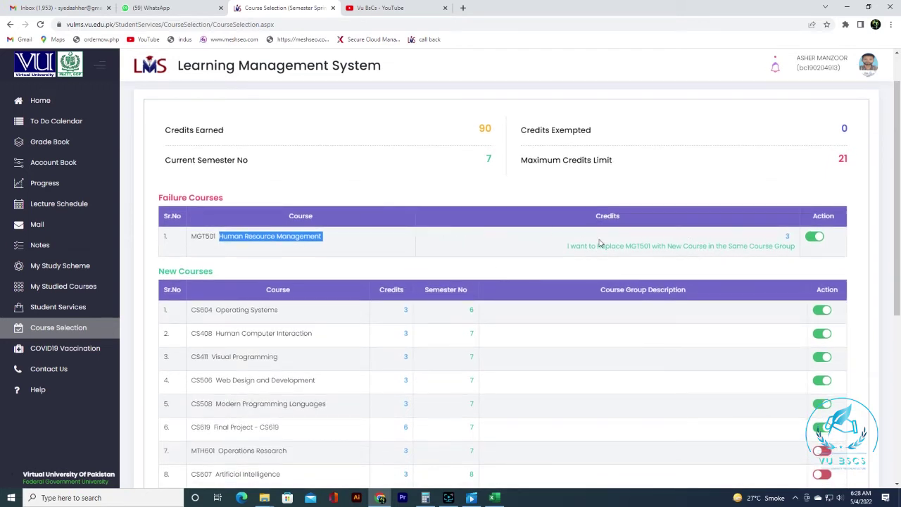
pyautogui.scroll(-1, 496, 262)
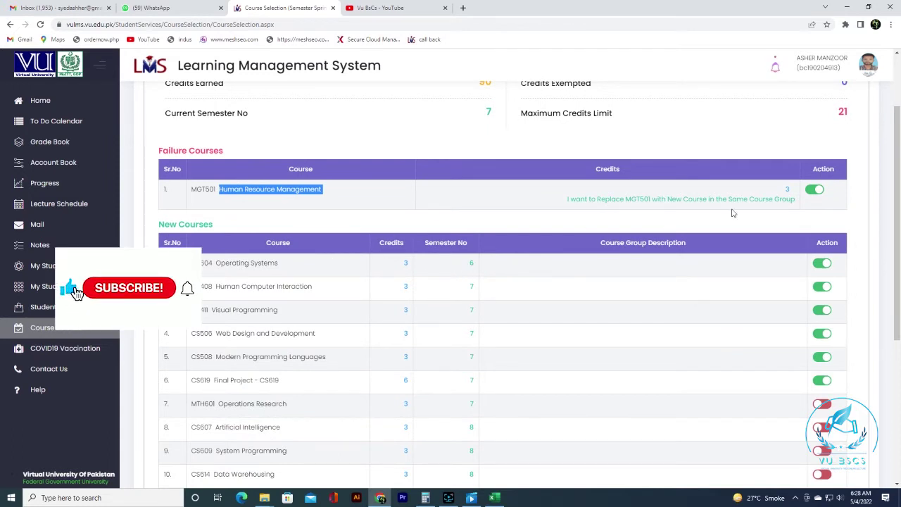
pyautogui.click(404, 287)
pyautogui.click(405, 333)
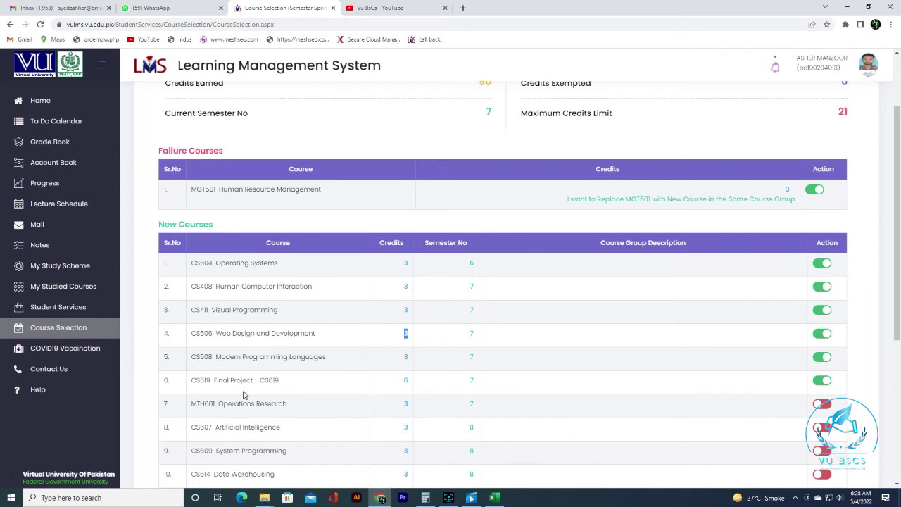
pyautogui.moveTo(192, 380); pyautogui.dragTo(281, 382)
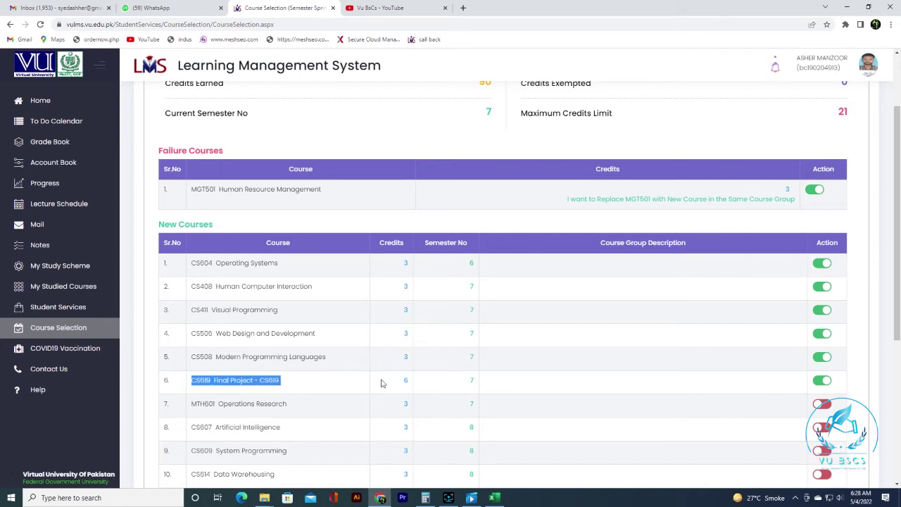
pyautogui.doubleClick(405, 379)
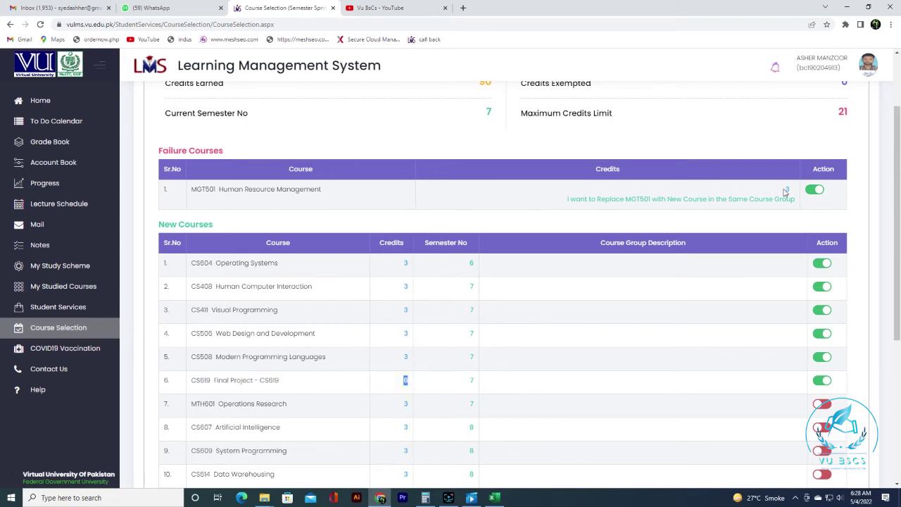
# Compare the individual credits of the new courses CS604, CS408, CS411, CS506 and CS508 with the maximum credits limit.
pyautogui.doubleClick(406, 262)
pyautogui.doubleClick(404, 286)
pyautogui.doubleClick(405, 309)
pyautogui.doubleClick(405, 333)
pyautogui.doubleClick(405, 356)
pyautogui.moveTo(529, 113); pyautogui.dragTo(616, 120)
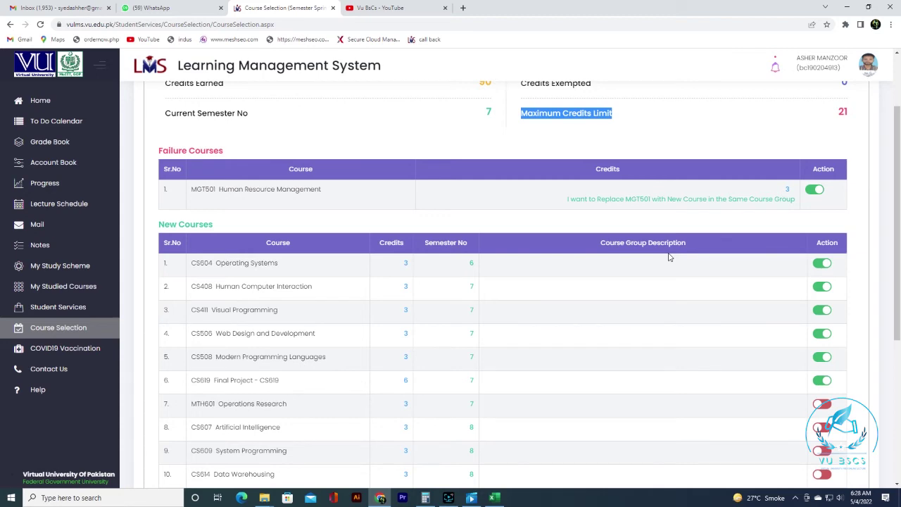
# Review the full new courses list and recheck the CS619 Final Project credits against the earned credits and maximum credits limit.
pyautogui.scroll(-1, 619, 296)
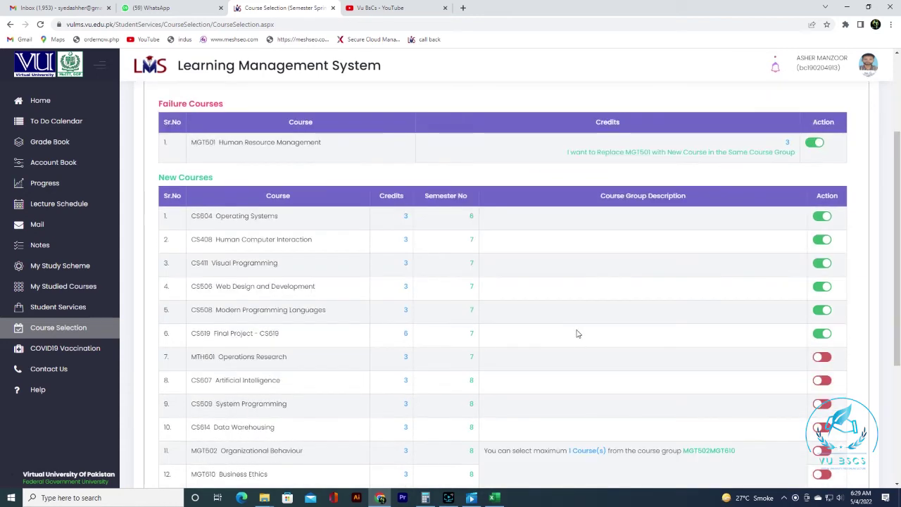
pyautogui.scroll(2, 577, 334)
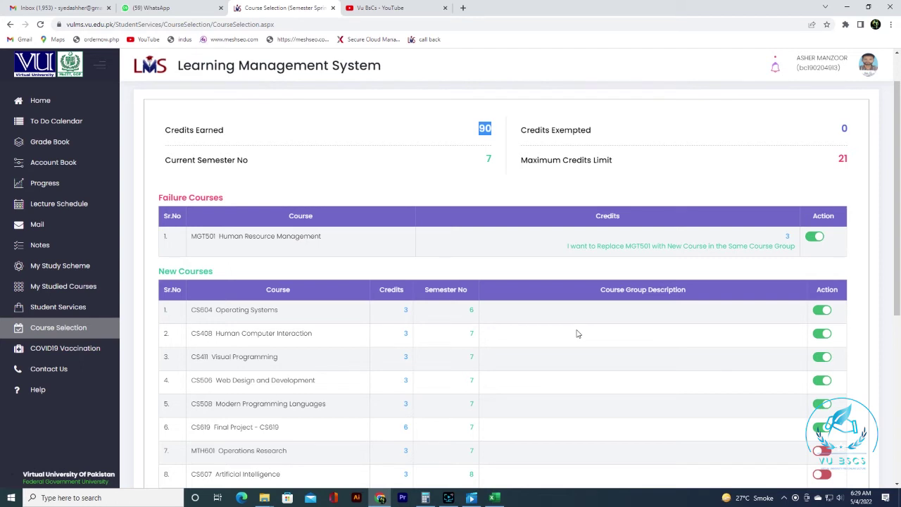
pyautogui.scroll(-1, 577, 333)
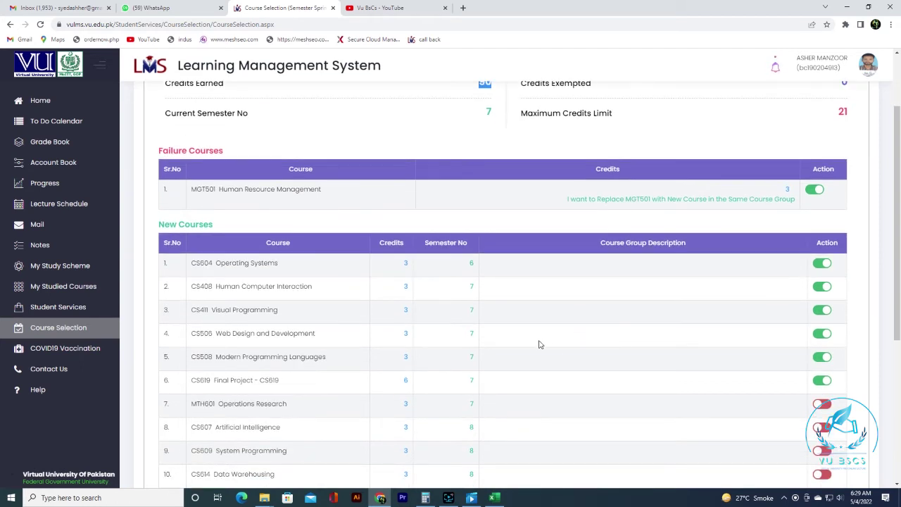
pyautogui.scroll(-2, 538, 344)
pyautogui.tripleClick(281, 285)
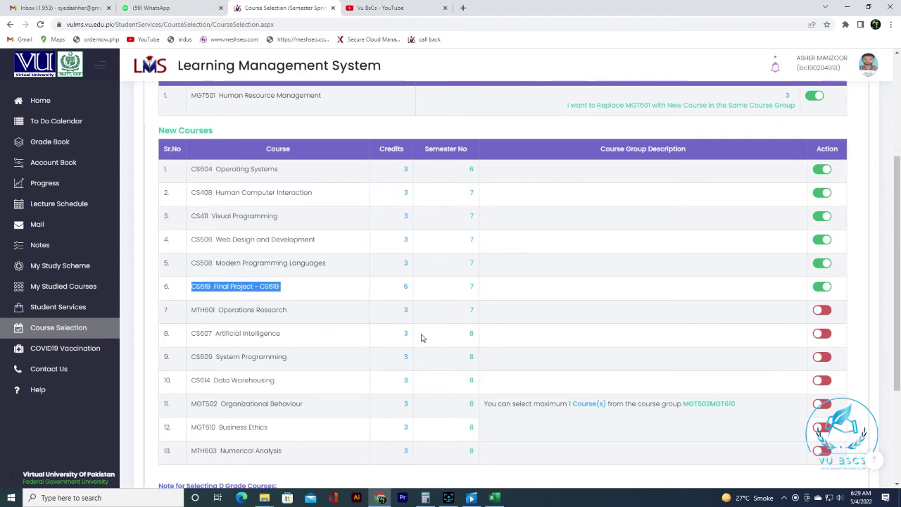
pyautogui.scroll(4, 420, 337)
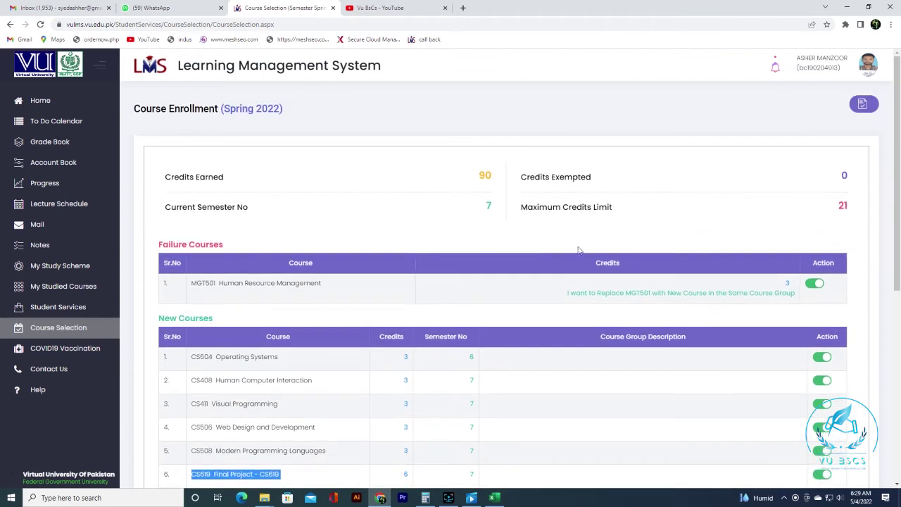
pyautogui.doubleClick(840, 207)
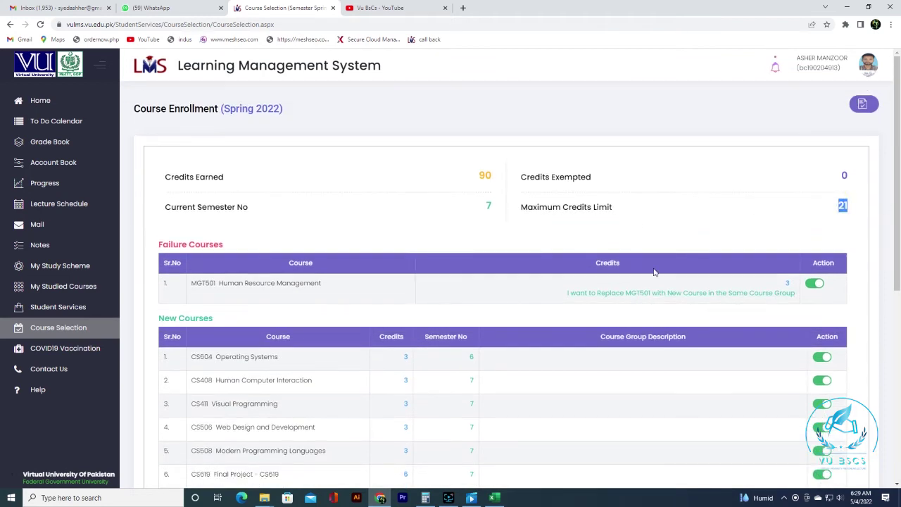
pyautogui.scroll(-3, 647, 278)
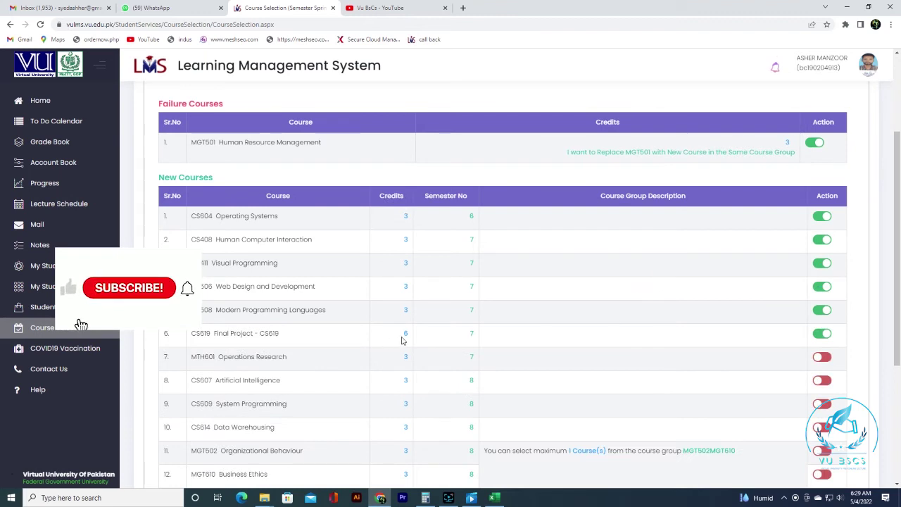
pyautogui.tripleClick(288, 334)
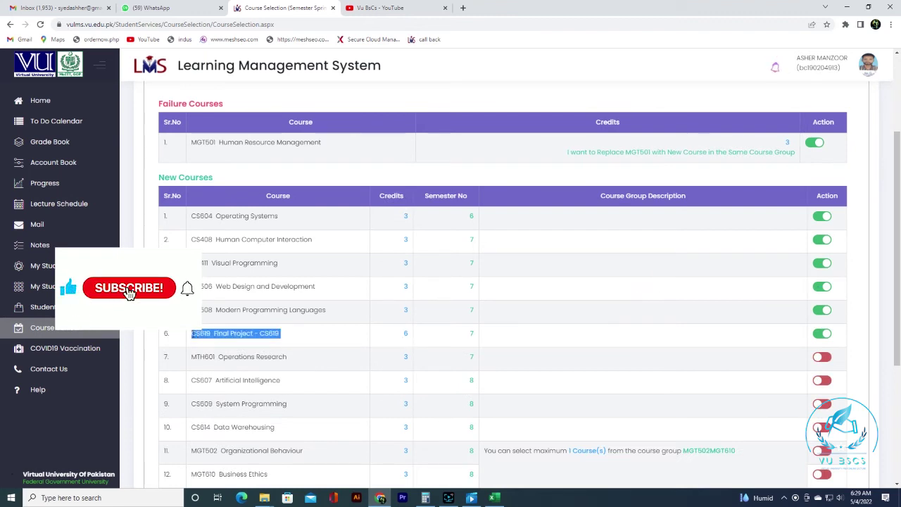
pyautogui.doubleClick(407, 334)
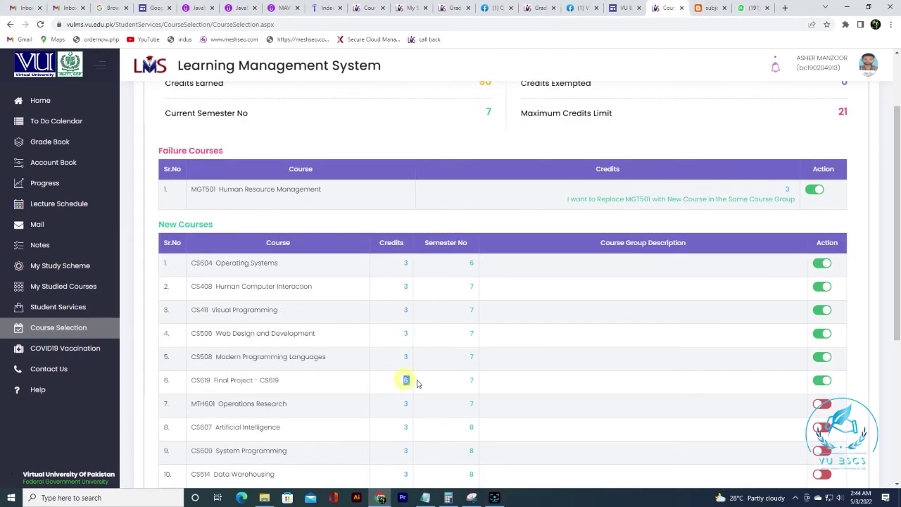
# Save the Spring 2022 course selection and load the selected courses.
pyautogui.scroll(-4, 424, 380)
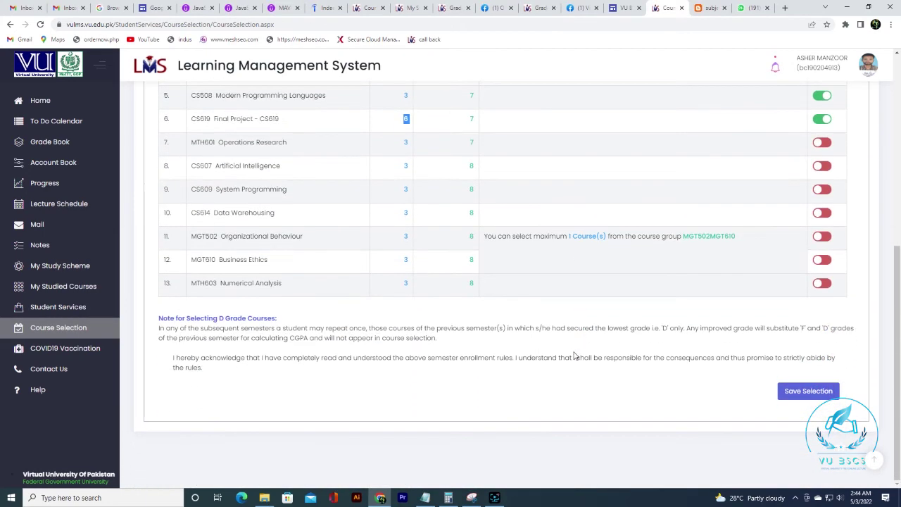
pyautogui.click(810, 392)
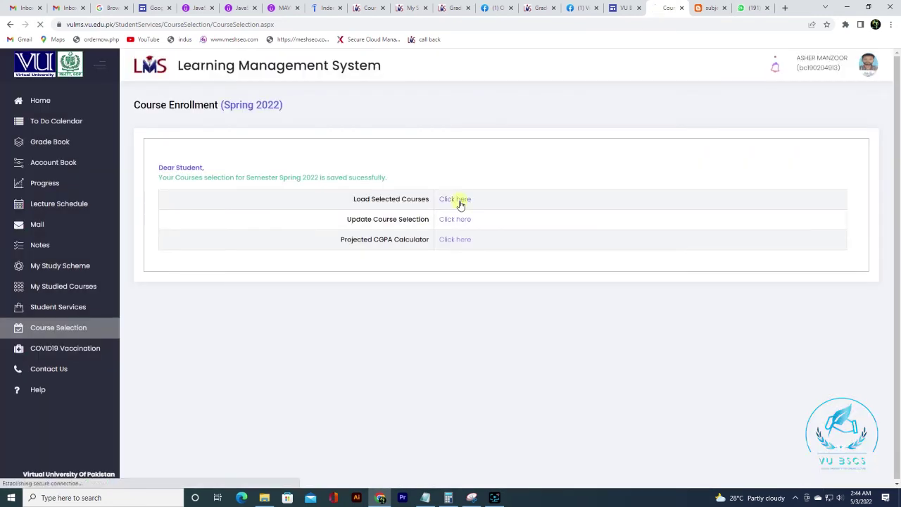
pyautogui.click(457, 201)
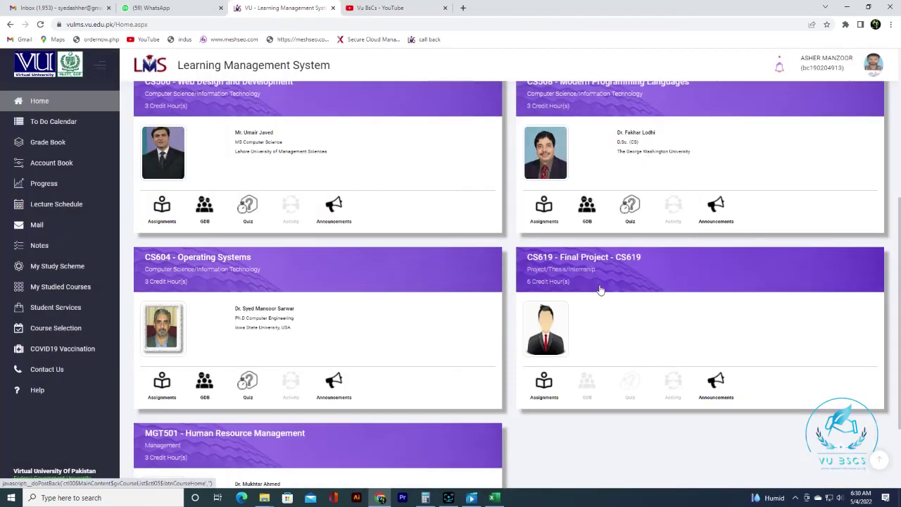
# Find CS619 - Final Project among the enrolled courses on the home page and open its course page.
pyautogui.scroll(-2, 594, 305)
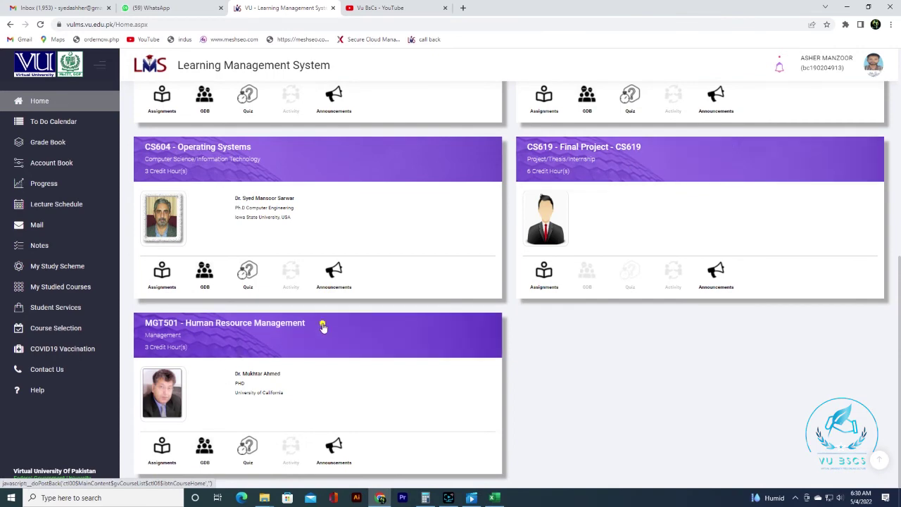
pyautogui.scroll(1, 322, 318)
pyautogui.click(645, 194)
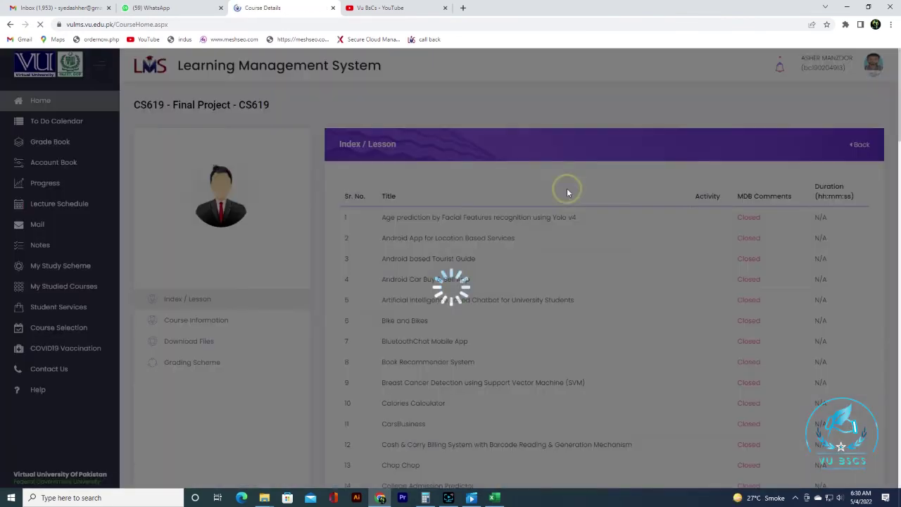